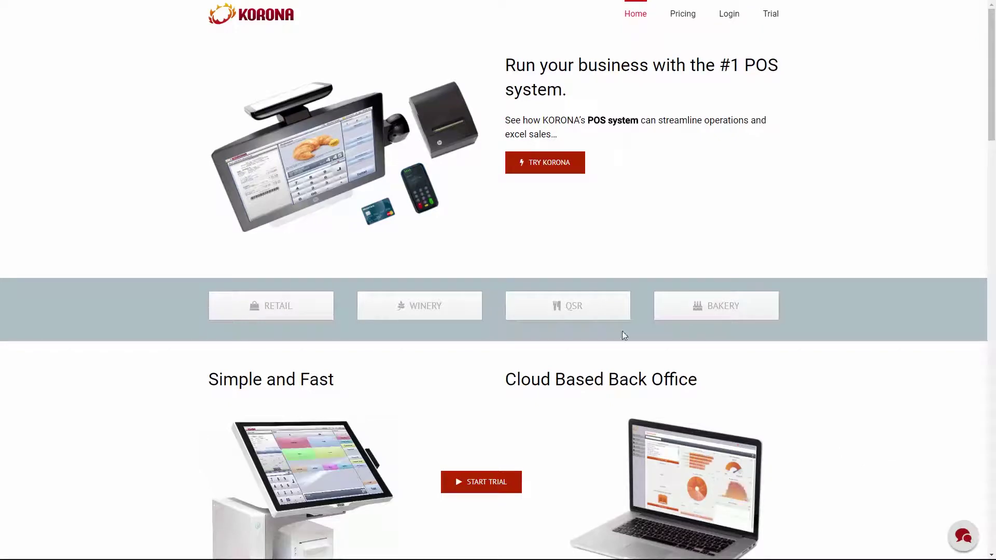
- Start the free KORONA.pos Cloud trial sign-up from the KORONA website
left_click(541, 163)
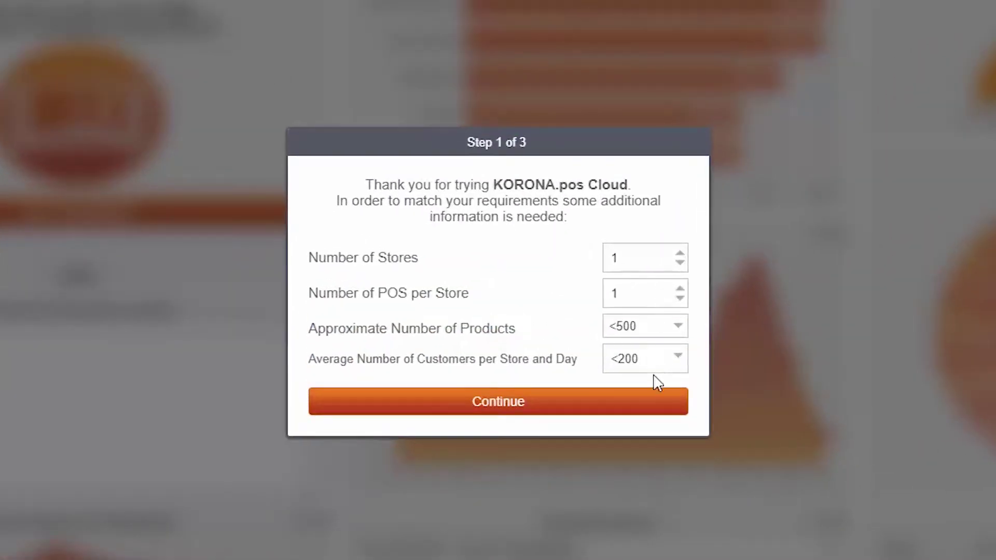
- Keep the default store and register counts, then enter the company name, street, ZIP, city and phone
left_click(637, 407)
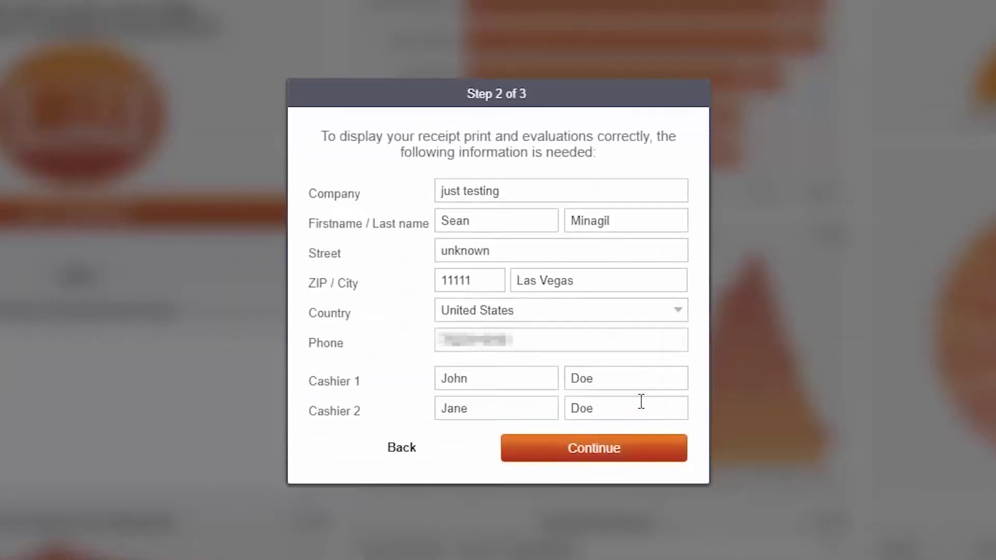
left_click_drag(507, 192, 412, 199)
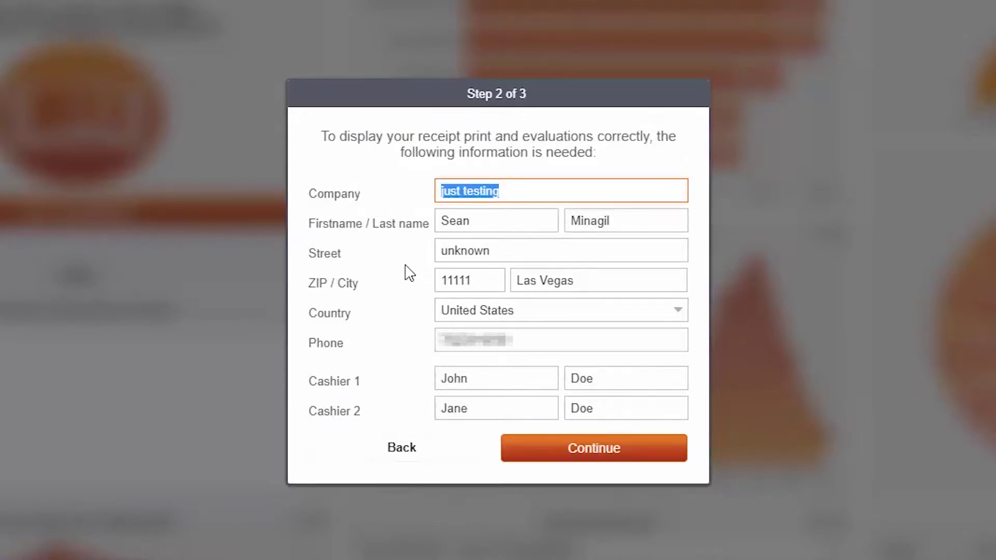
type("Sean's Store")
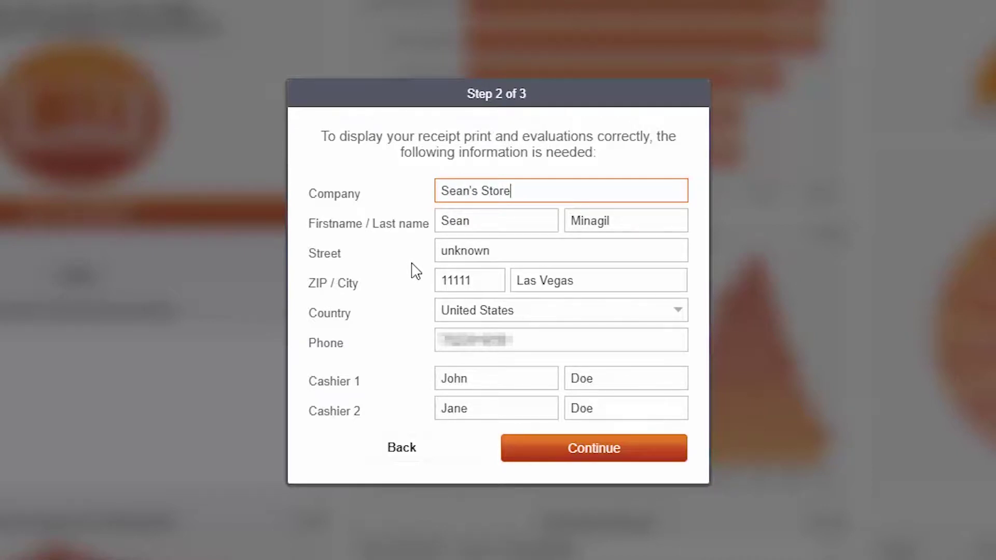
double_click(448, 252)
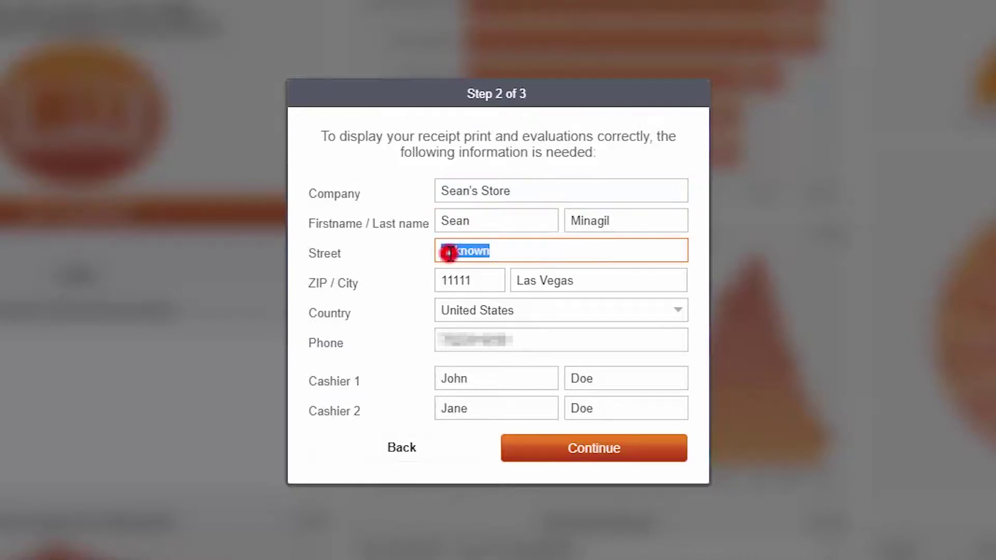
key("Tab")
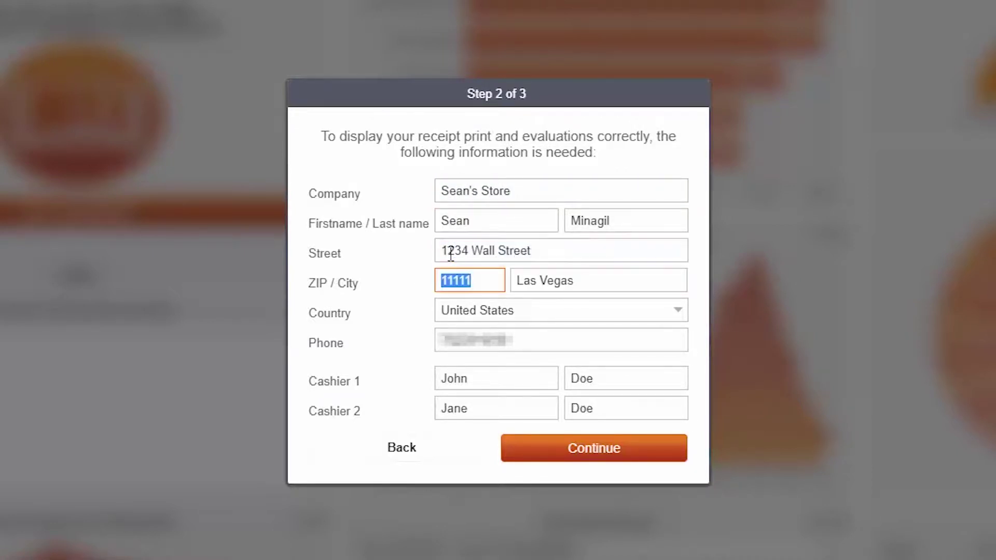
key("Tab")
key("Tab")
key("Tab")
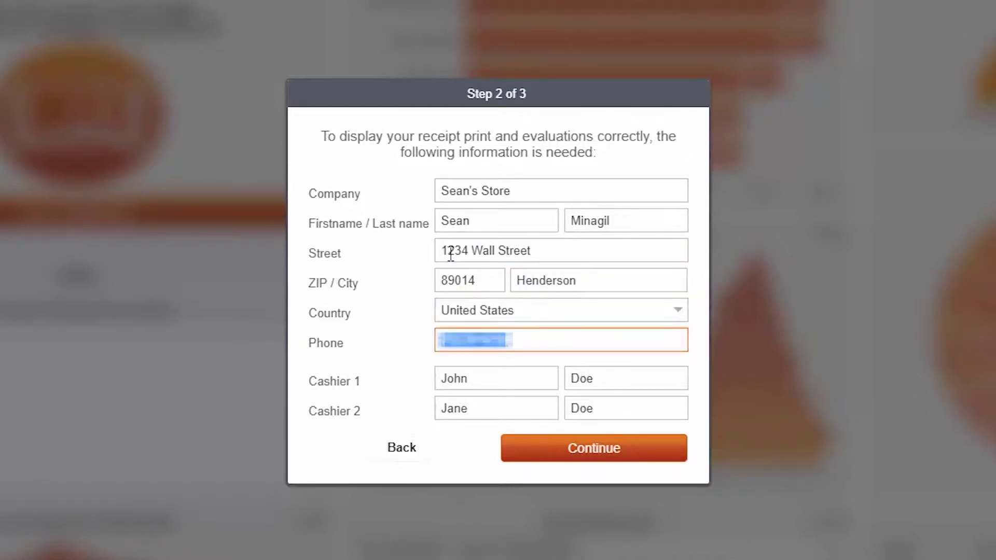
- Enter first and last names for two cashiers, accept the terms, and activate the trial account
key("Tab")
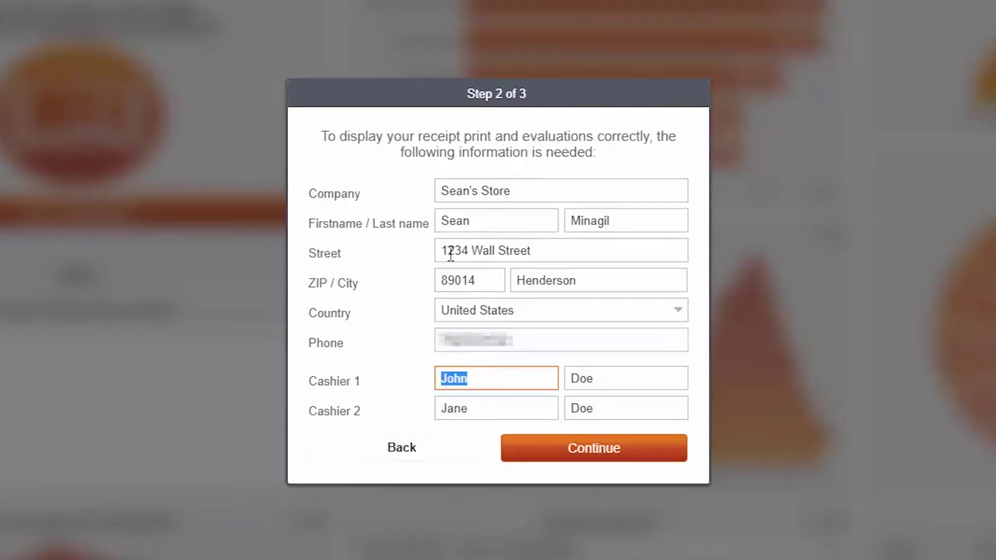
key("Tab")
key("Tab")
key("Tab")
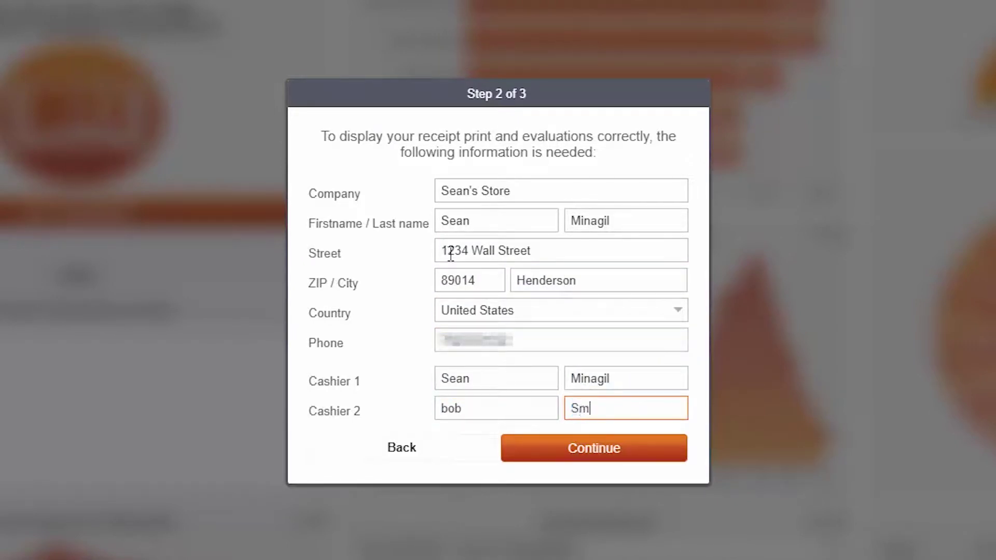
left_click(557, 451)
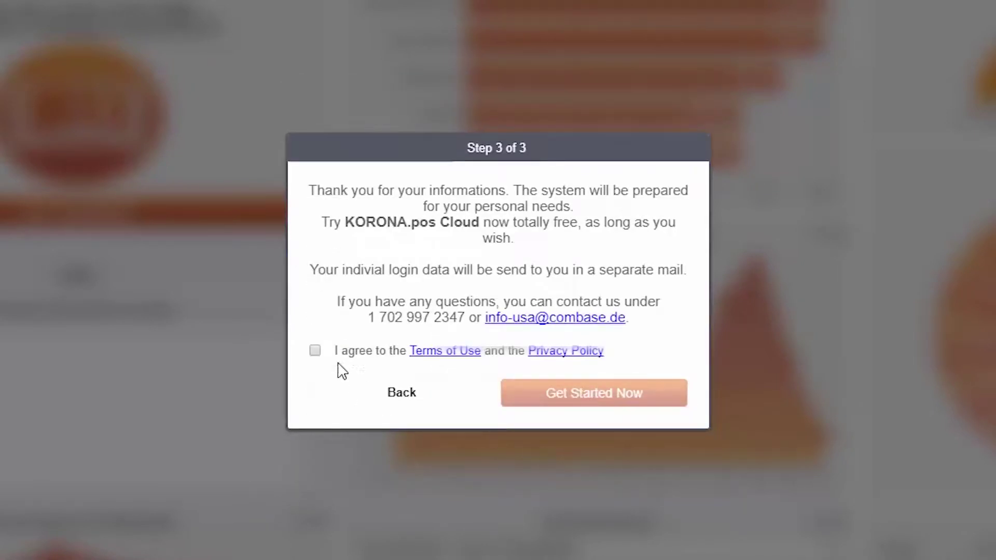
left_click(315, 350)
left_click(563, 400)
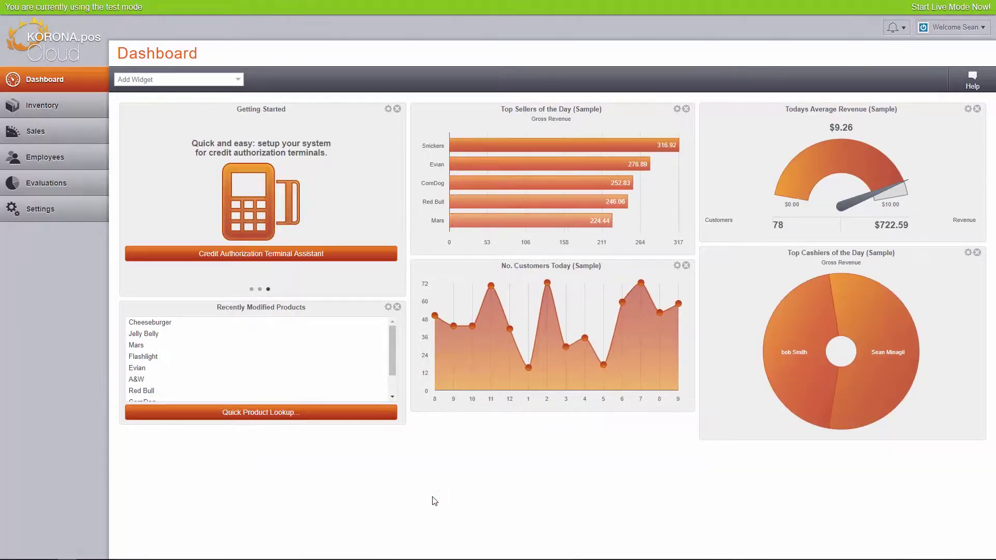
- Under My User Account, replace the current password with a new confirmed one, then return to the Dashboard
left_click(947, 30)
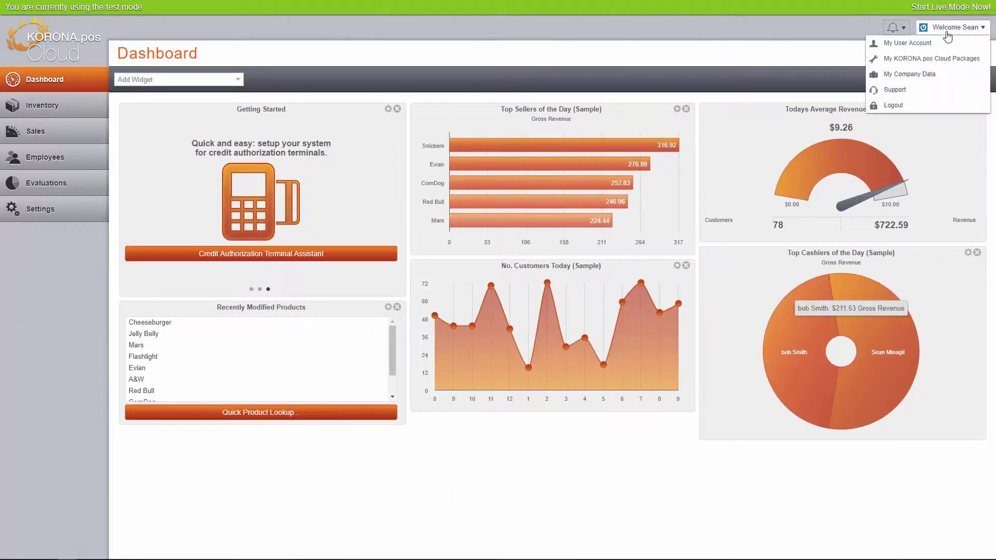
left_click(907, 43)
left_click(213, 177)
type("a")
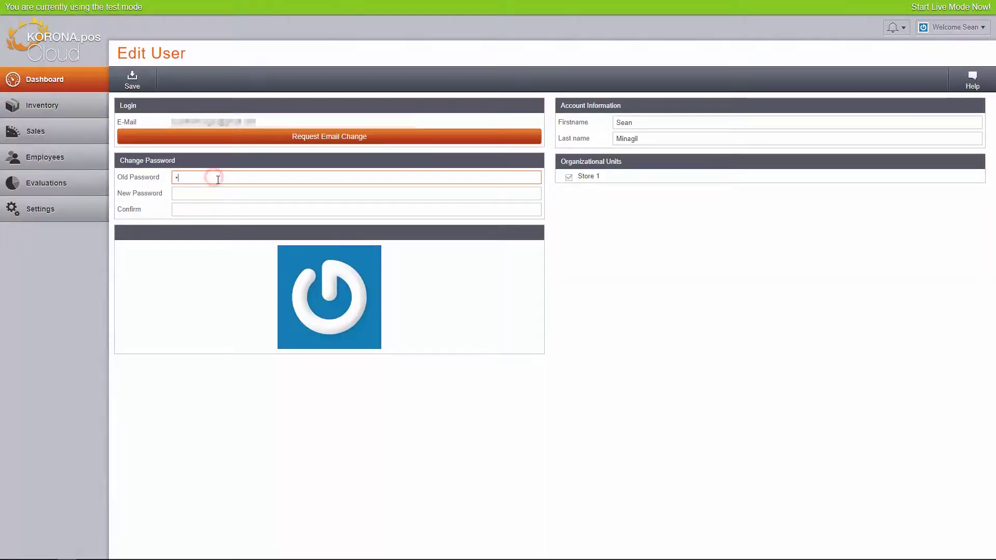
type("********")
key("Tab")
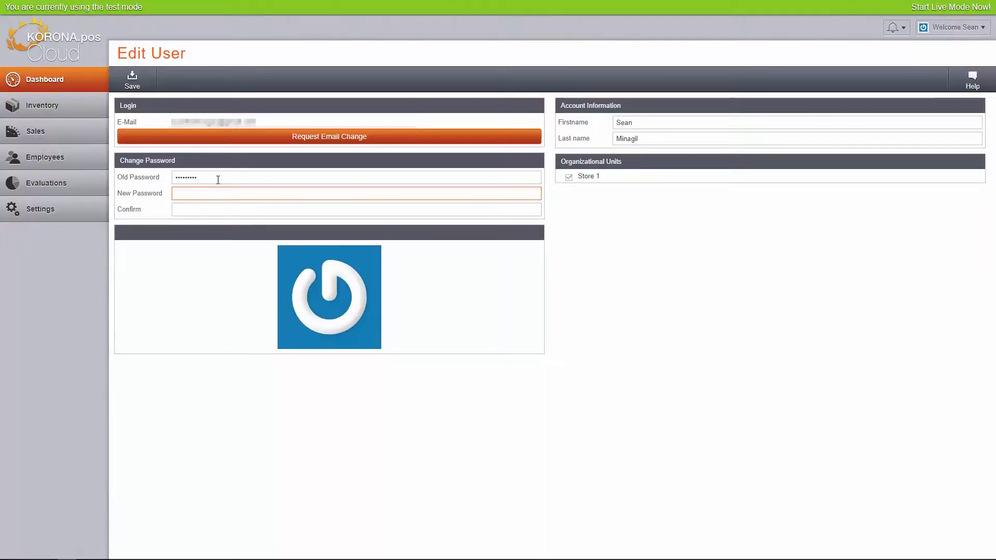
type("*******")
key("Tab")
type("*********")
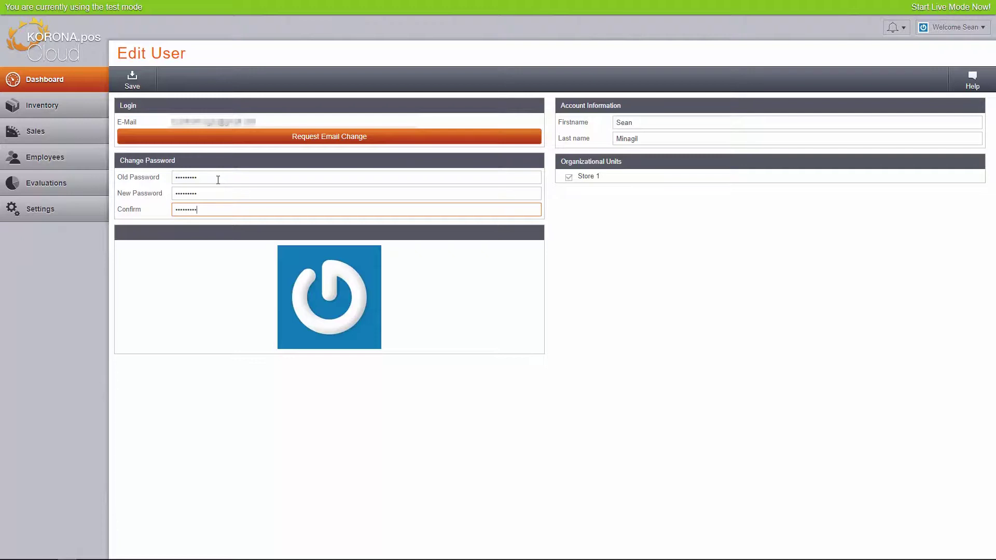
left_click(132, 81)
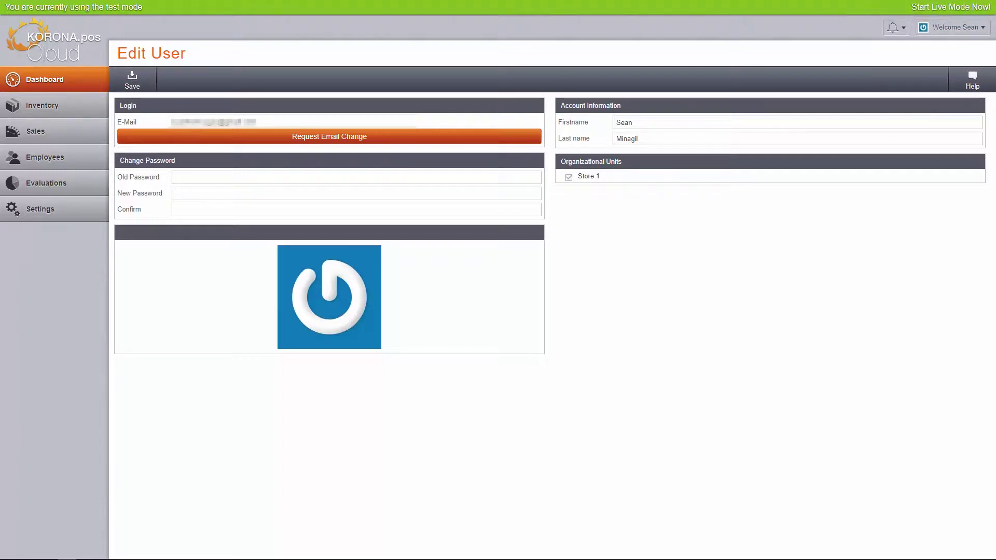
left_click(45, 78)
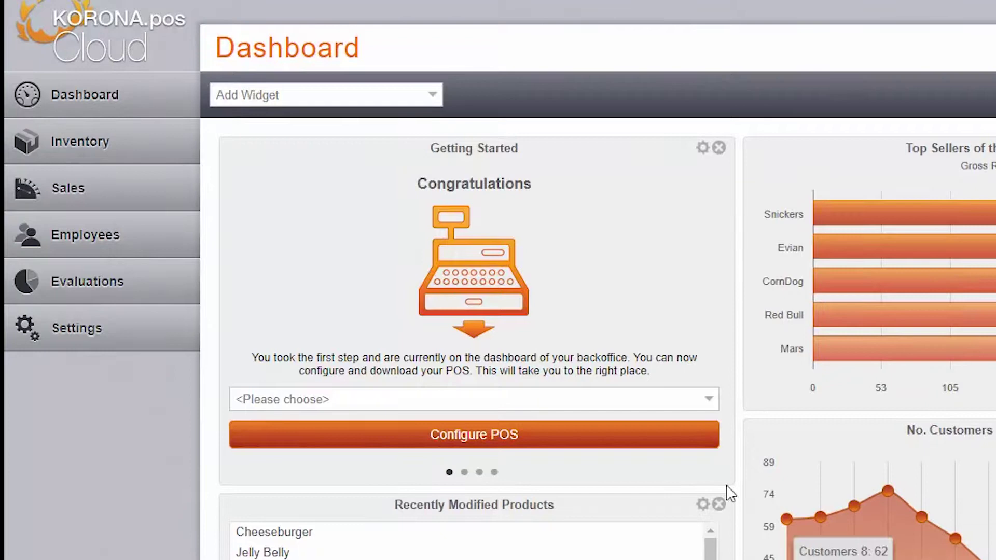
- Choose POS 01 in the Getting Started widget and open its Edit Point of Sale page
left_click(707, 400)
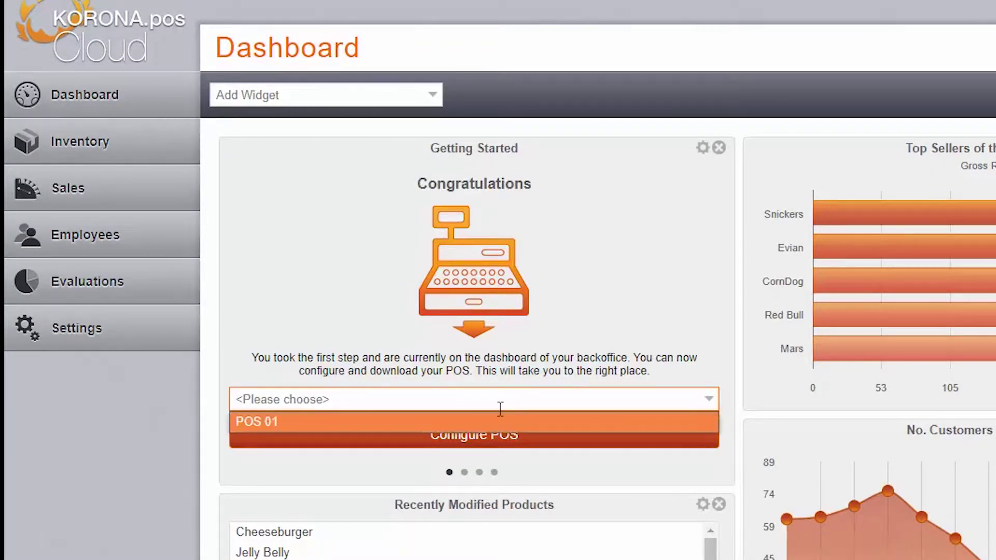
left_click(487, 426)
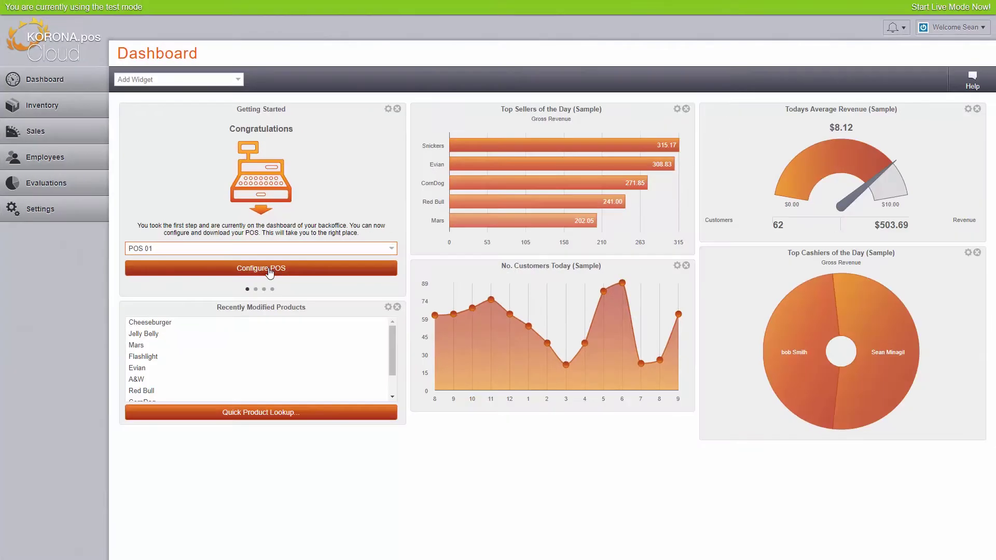
left_click(269, 270)
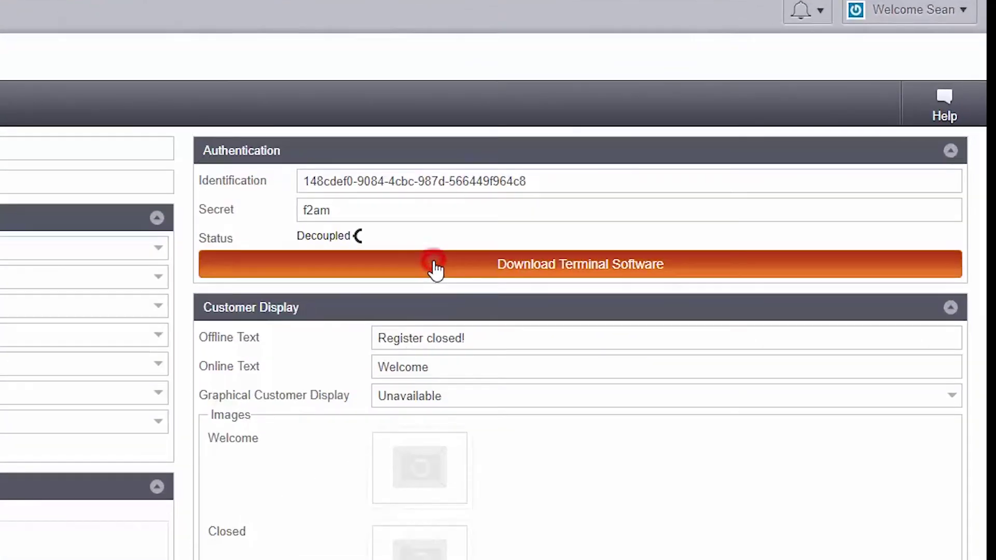
- Download the terminal software installer client.exe for POS 01 with Windows as the operating system
left_click(681, 167)
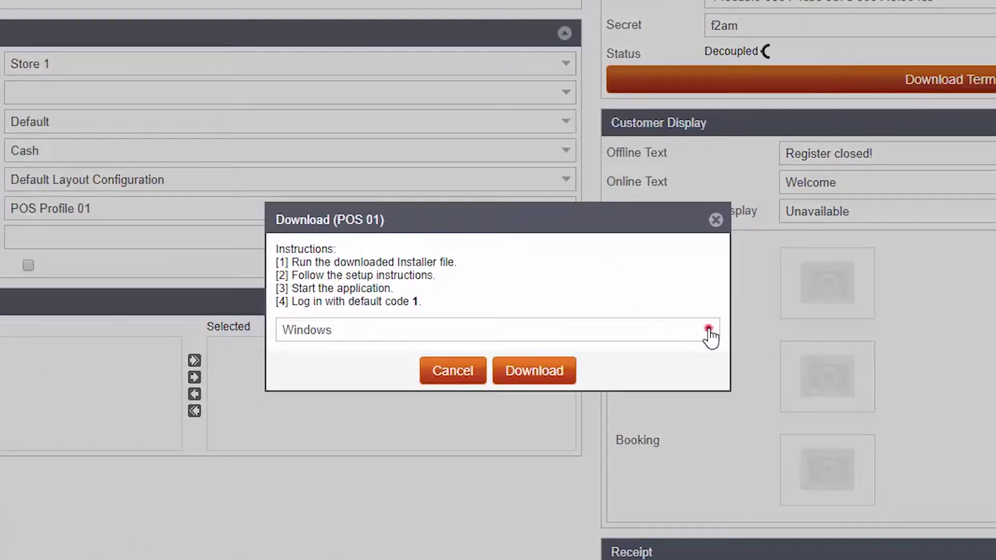
left_click(301, 514)
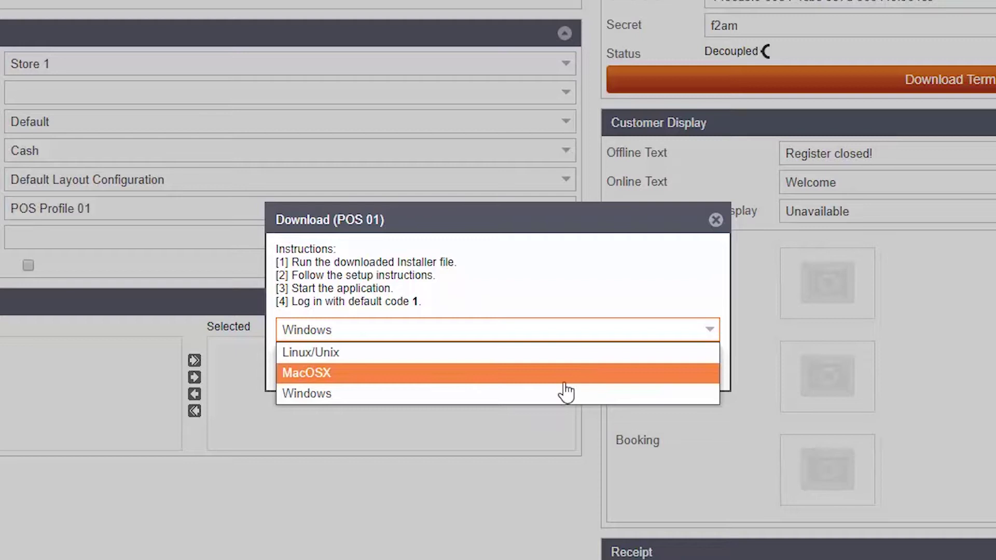
left_click(508, 397)
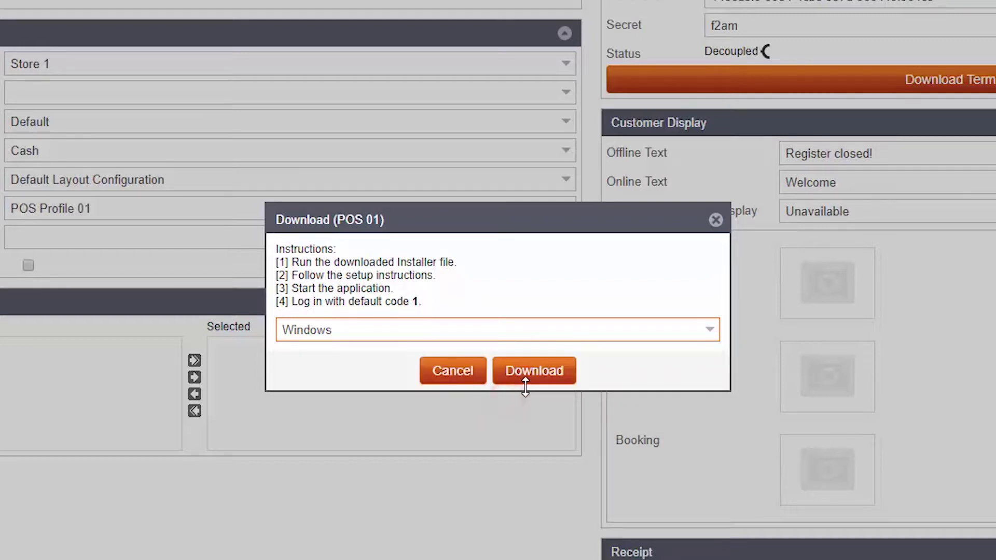
left_click(541, 377)
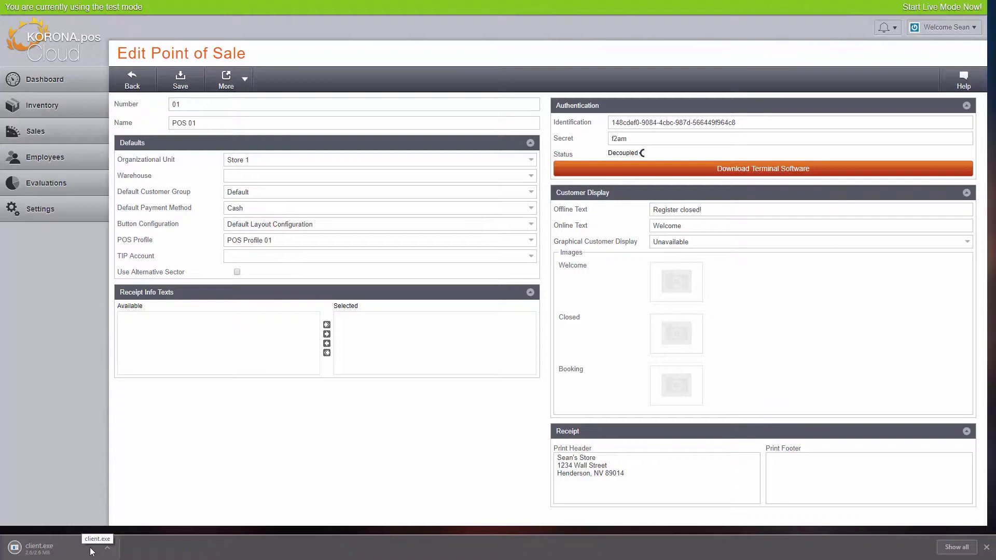
- Launch client.exe from the download bar and allow it through SmartScreen with Run anyway
left_click(90, 549)
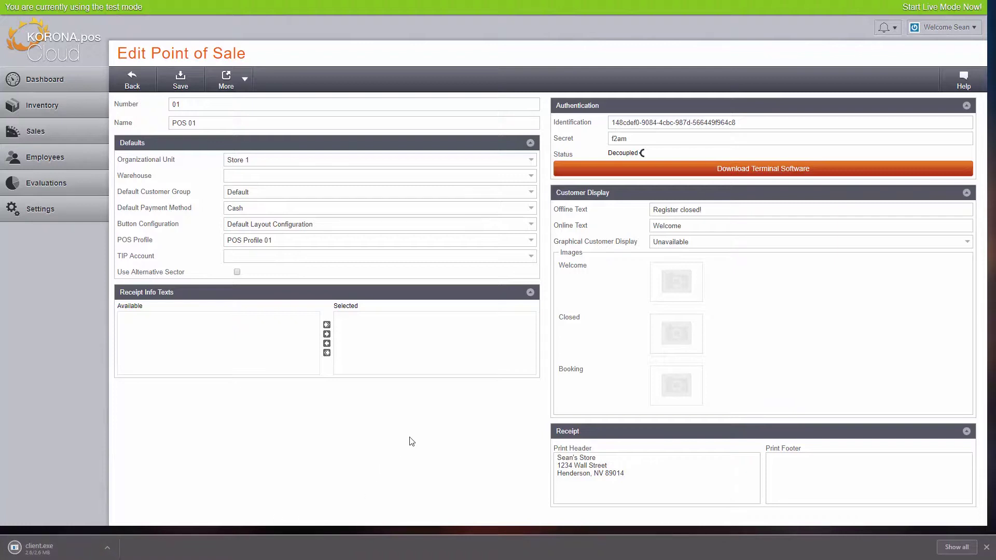
left_click(444, 223)
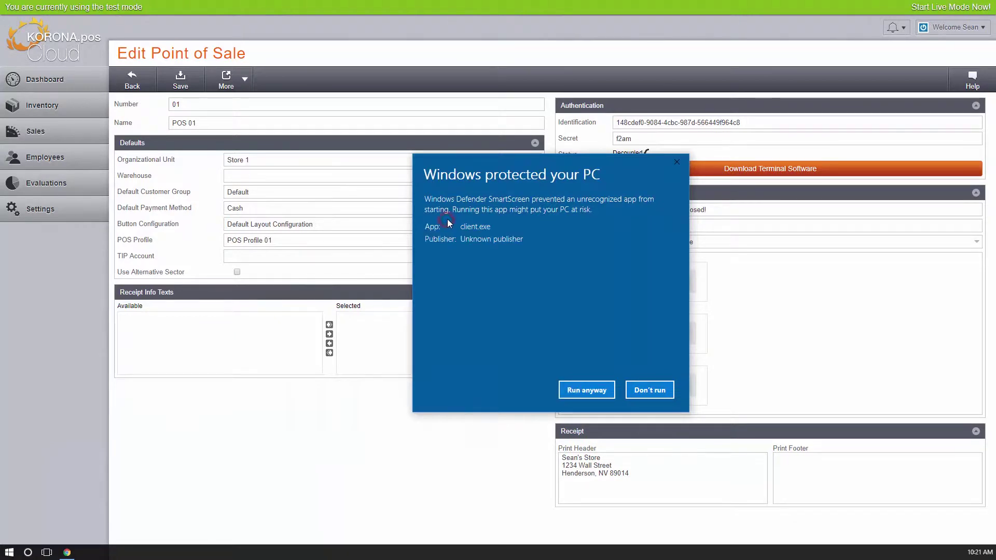
left_click(588, 392)
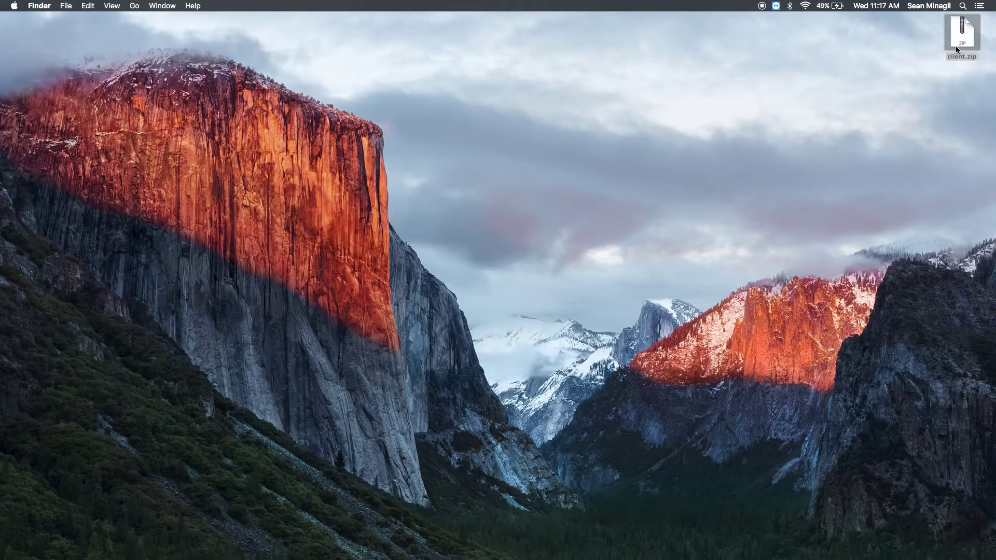
- Unpack the downloaded client.zip archive on the Mac
double_click(955, 46)
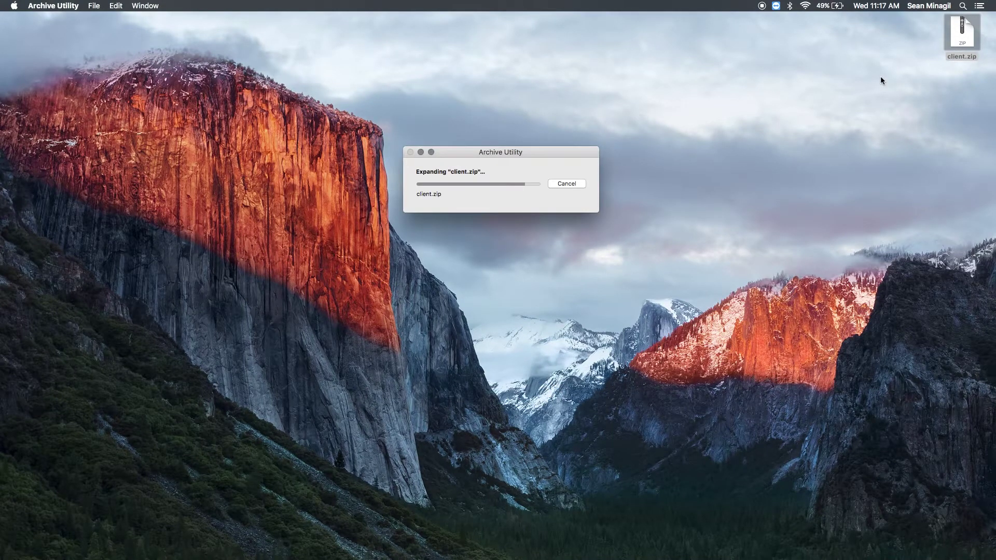
- Launch koronapos-client.jar from the client/bin folder, allowing the unidentified developer's app to open
double_click(961, 93)
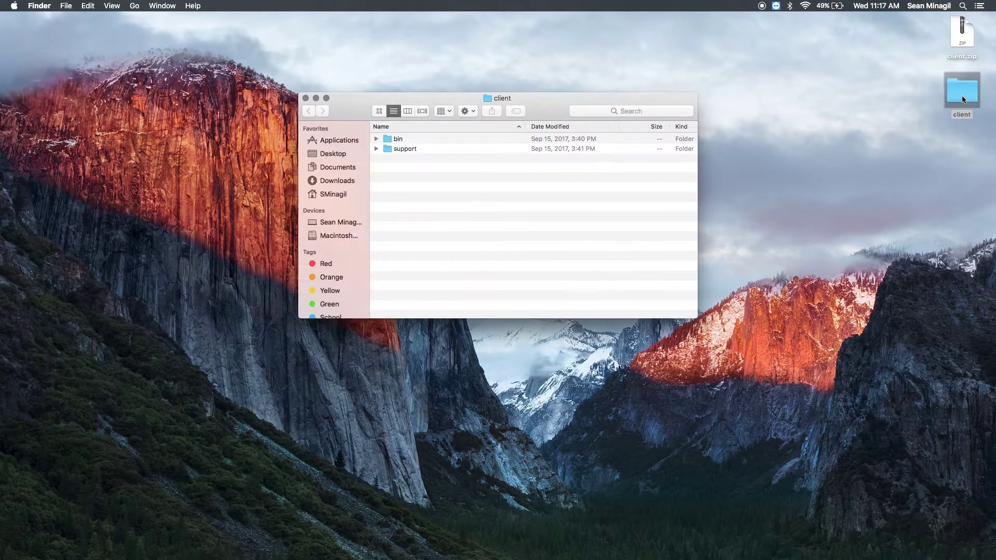
left_click(376, 138)
right_click(417, 169)
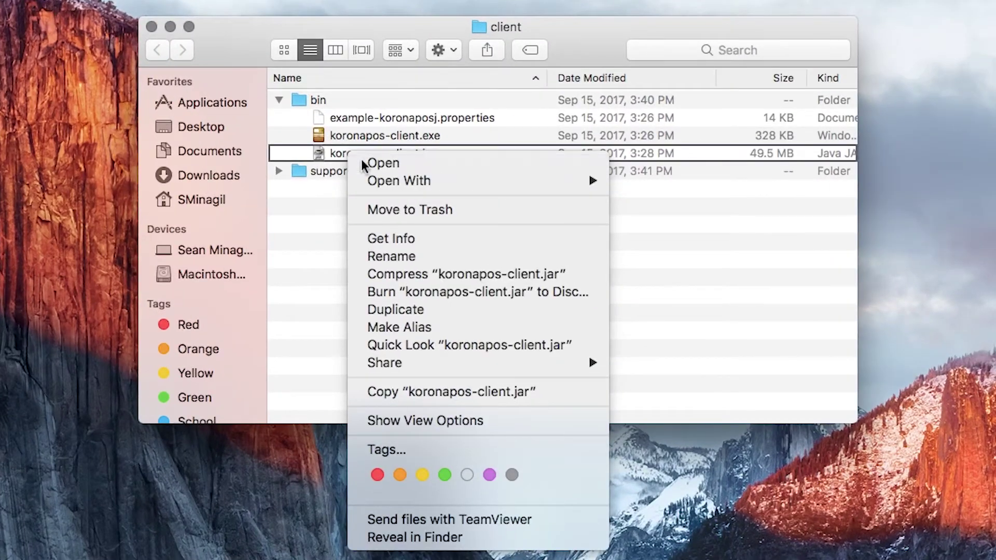
left_click(361, 163)
left_click(538, 244)
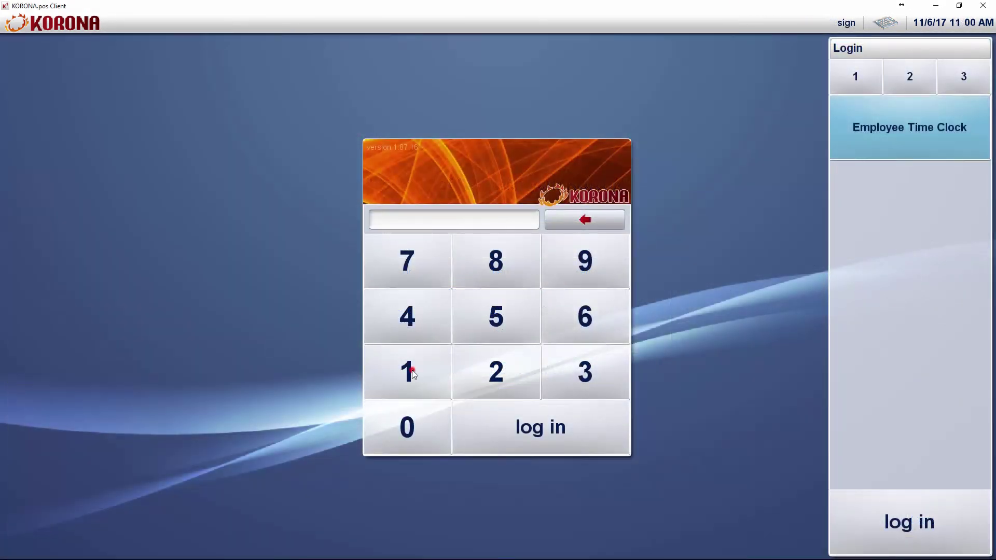
left_click(412, 369)
left_click(512, 422)
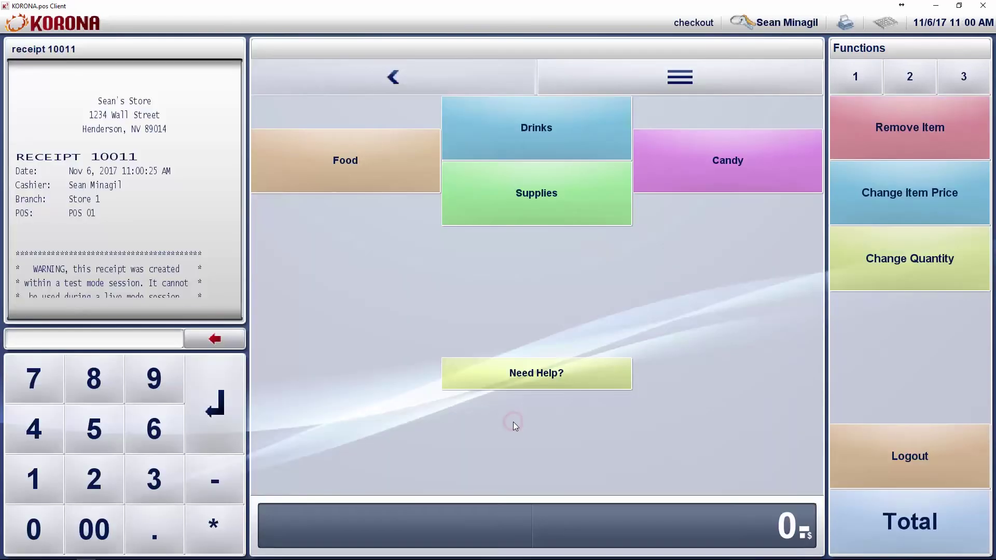